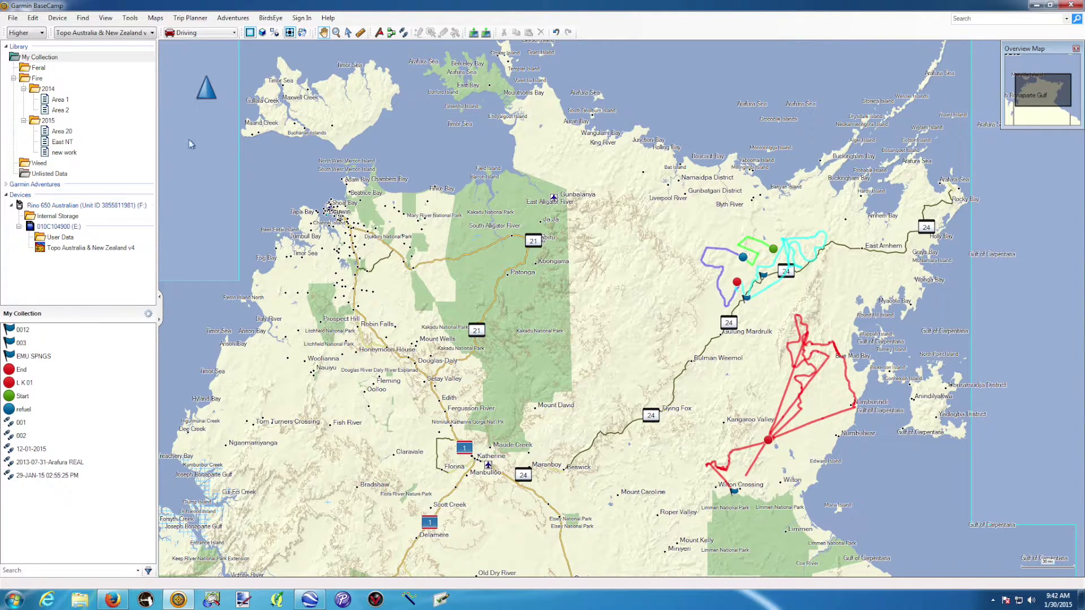
Display the "new work" list from the Fire 2015 folder on the map.
left_click(62, 152)
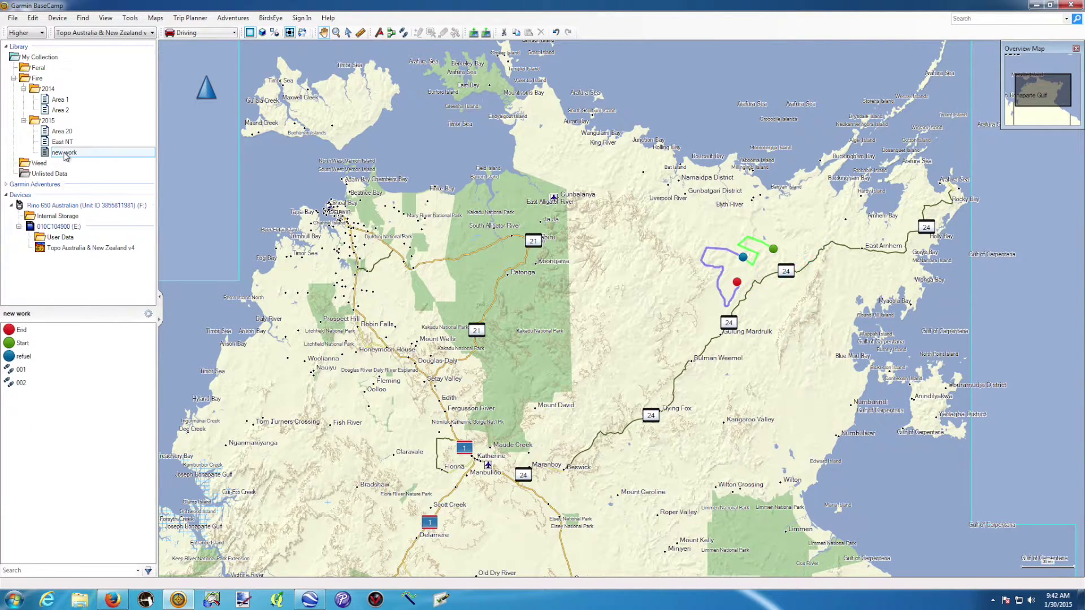
left_click_drag(787, 264, 539, 260)
scroll(541, 260, "up", 1)
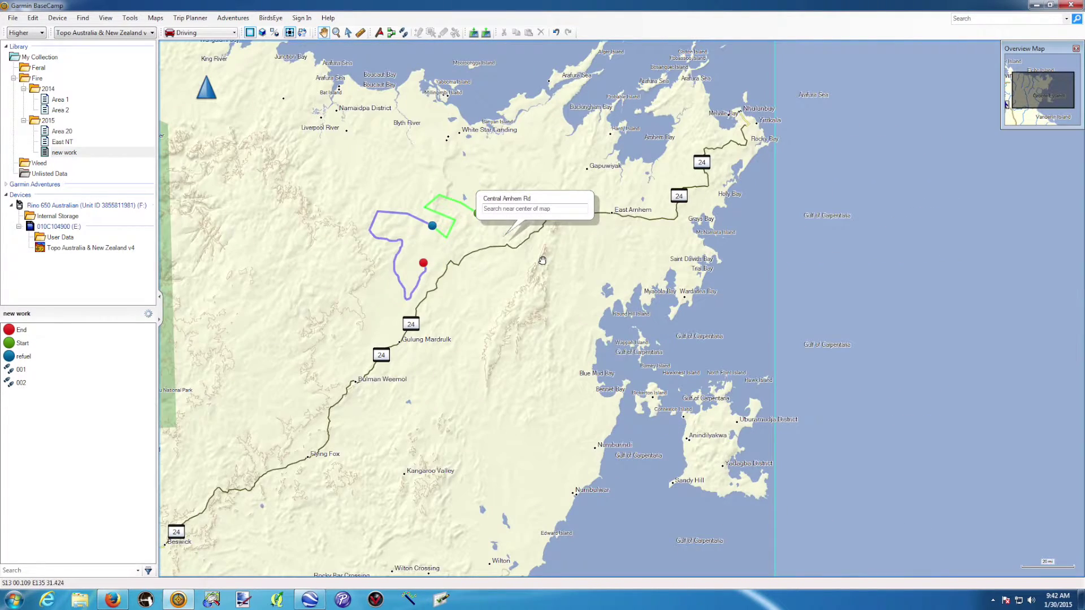
scroll(542, 260, "up", 1)
left_click_drag(429, 217, 609, 282)
scroll(526, 305, "up", 1)
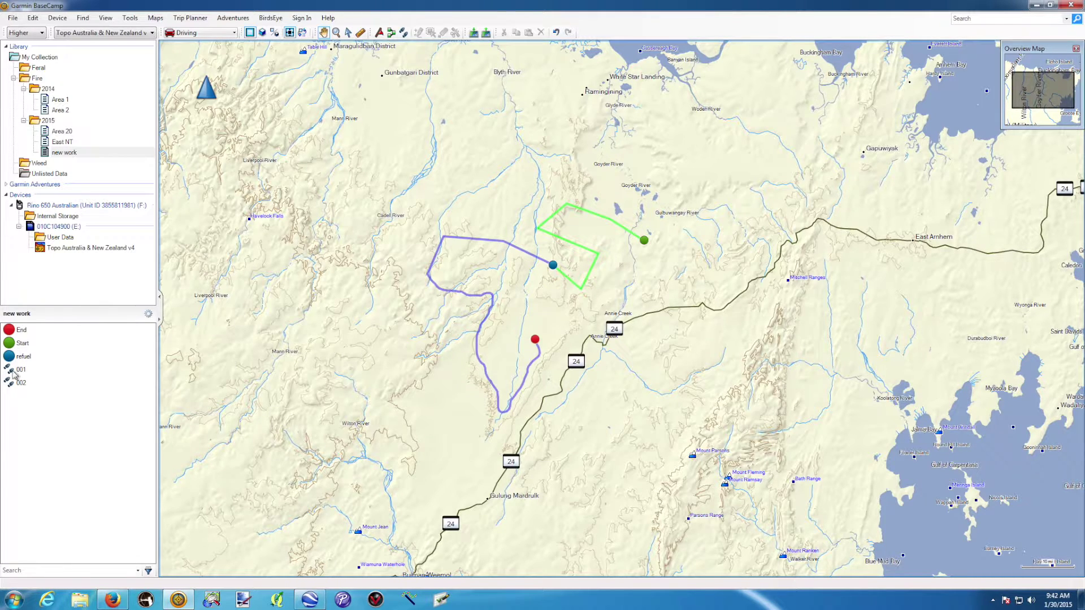
Export only track 001 from the "new work" list to the Desktop as a GPX file named 001.
left_click(13, 372)
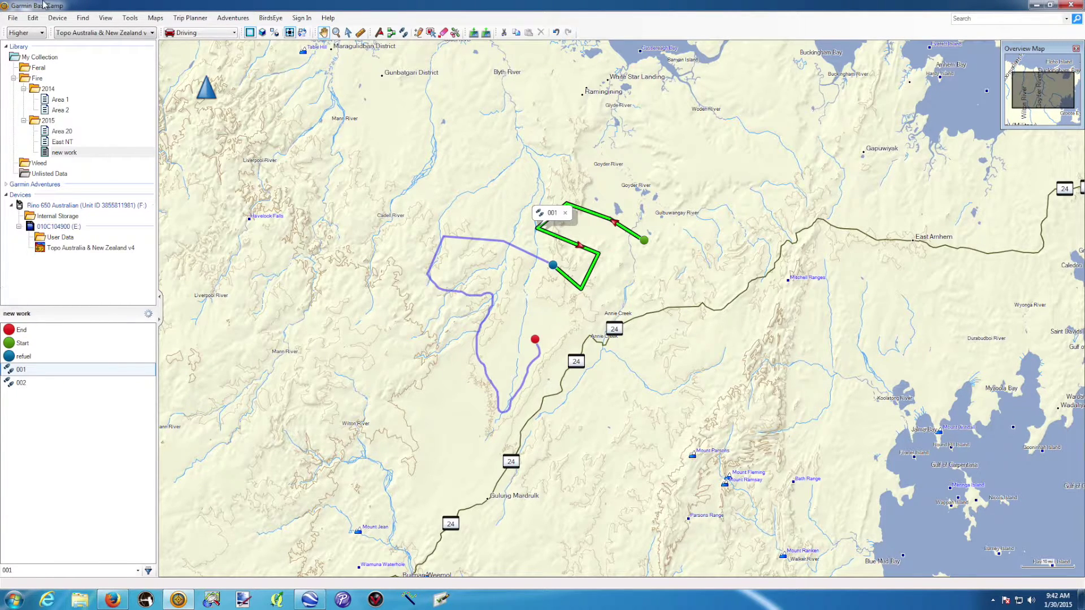
left_click(13, 18)
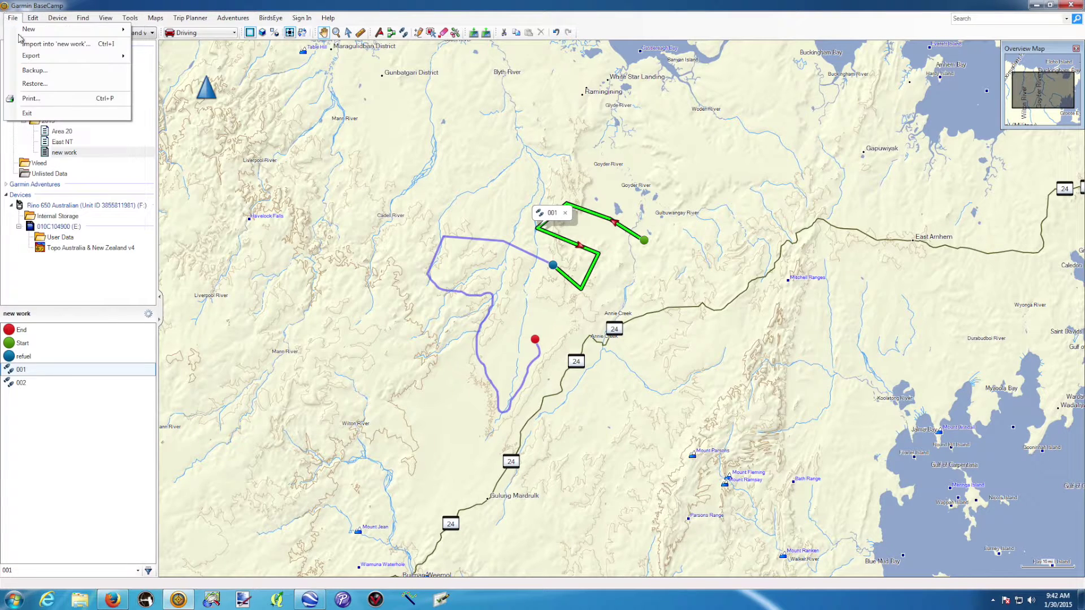
mouse_move(51, 55)
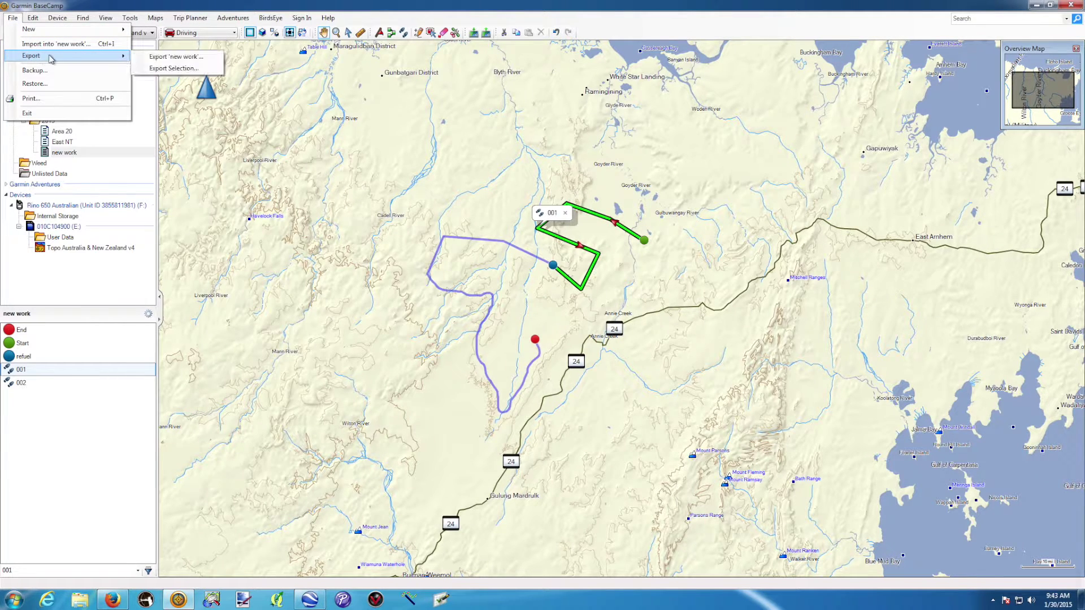
left_click(175, 69)
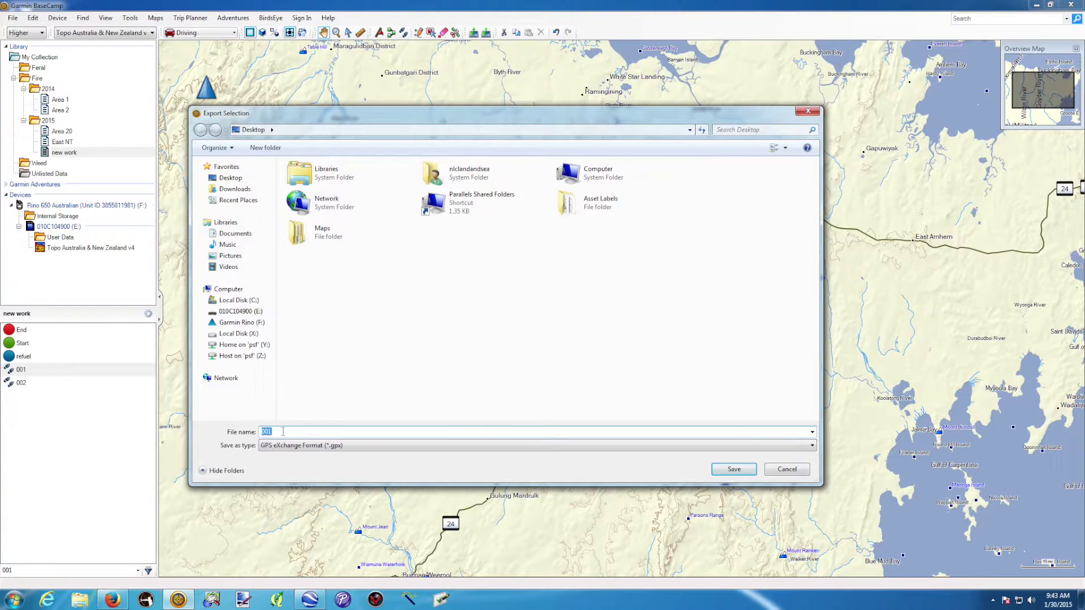
left_click(813, 447)
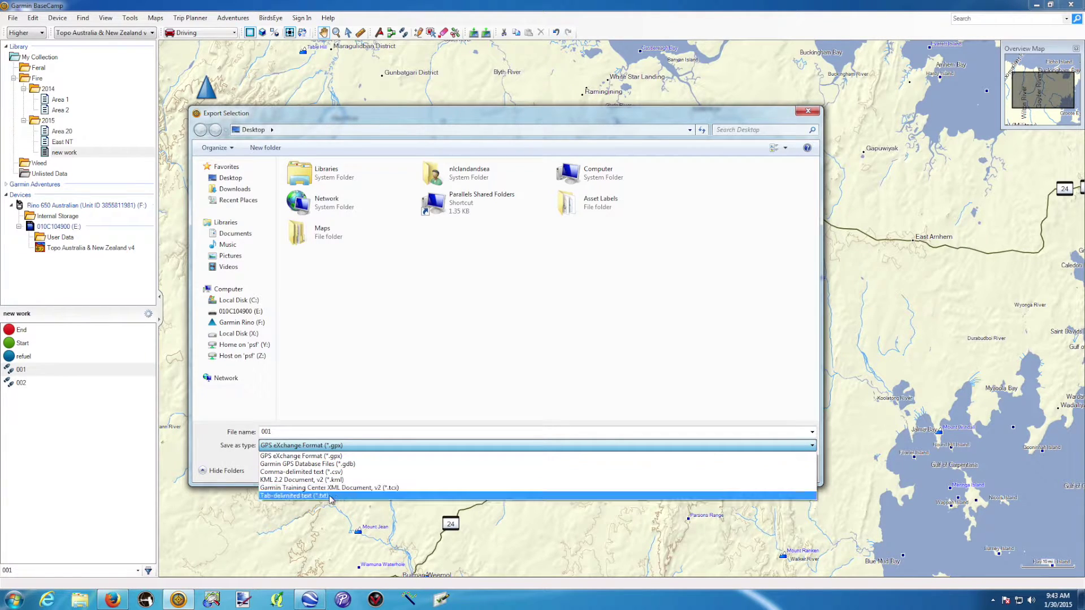
left_click(399, 387)
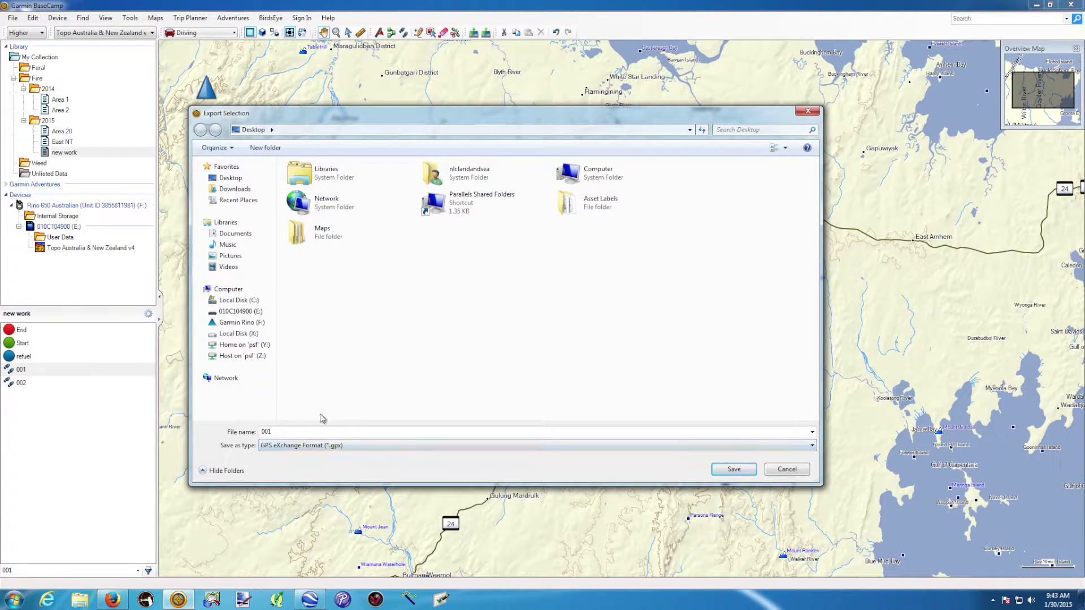
left_click(734, 469)
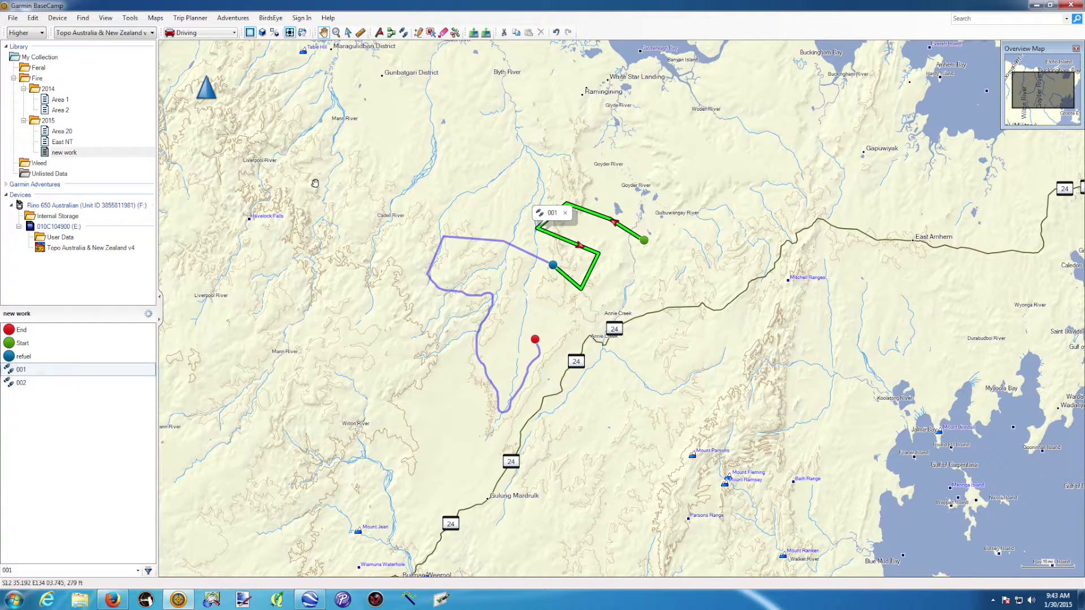
Move the exported 001.gpx file to a clear area of the desktop and return to BaseCamp.
left_click(1037, 5)
left_click_drag(26, 131, 287, 158)
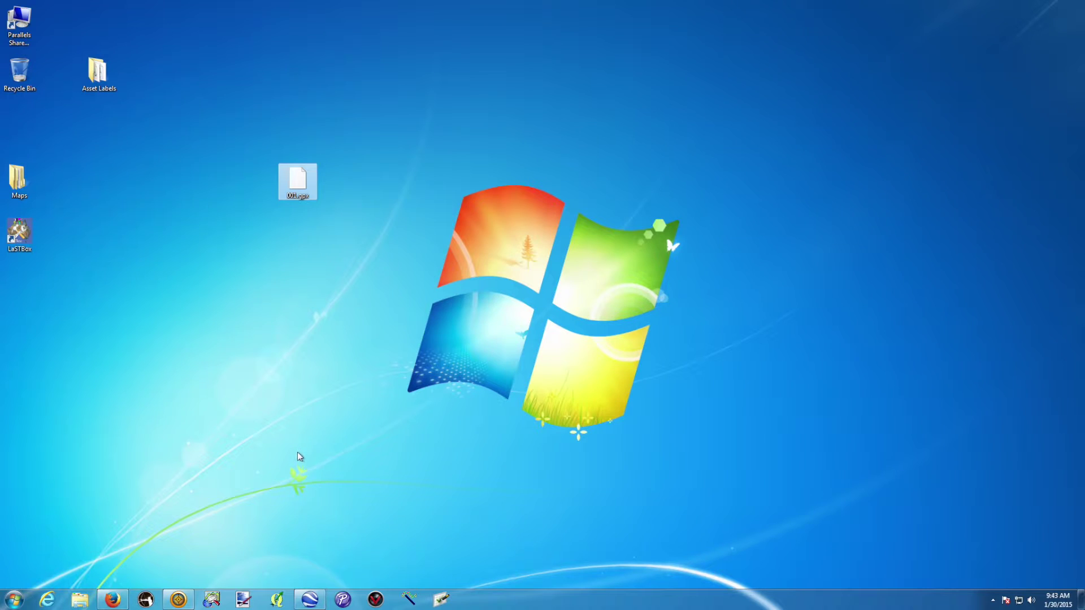
left_click(178, 600)
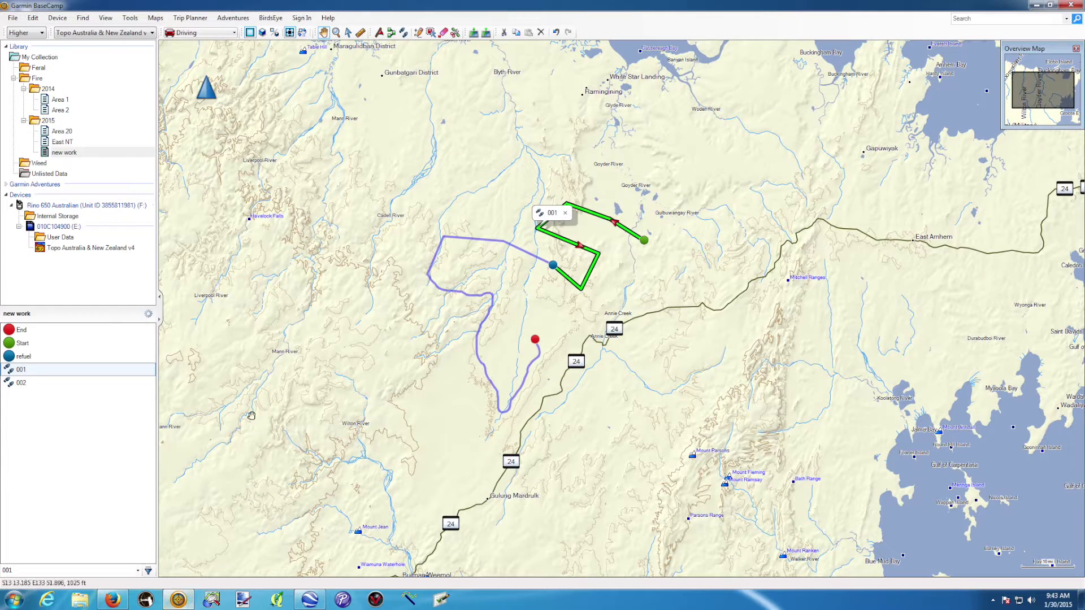
Export the End, Start and refuel waypoints together with track 002 to the Desktop as a GPX file named "new work 001".
left_click(28, 332)
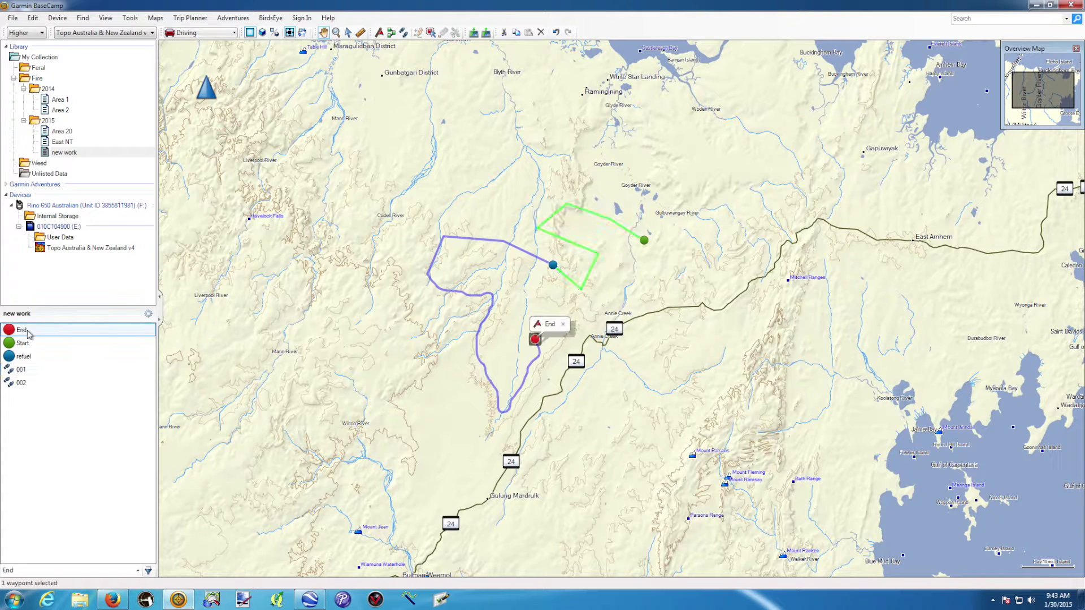
left_click(26, 342)
key("Down")
left_click(26, 333)
left_click(29, 358, "ctrl")
left_click(26, 343, "ctrl")
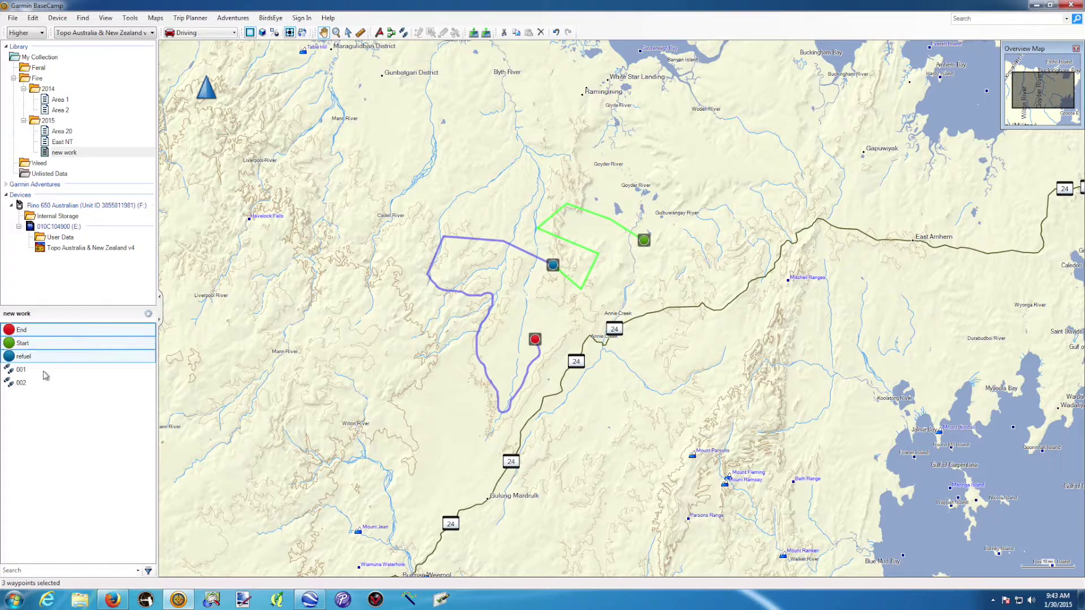
left_click(23, 384, "ctrl")
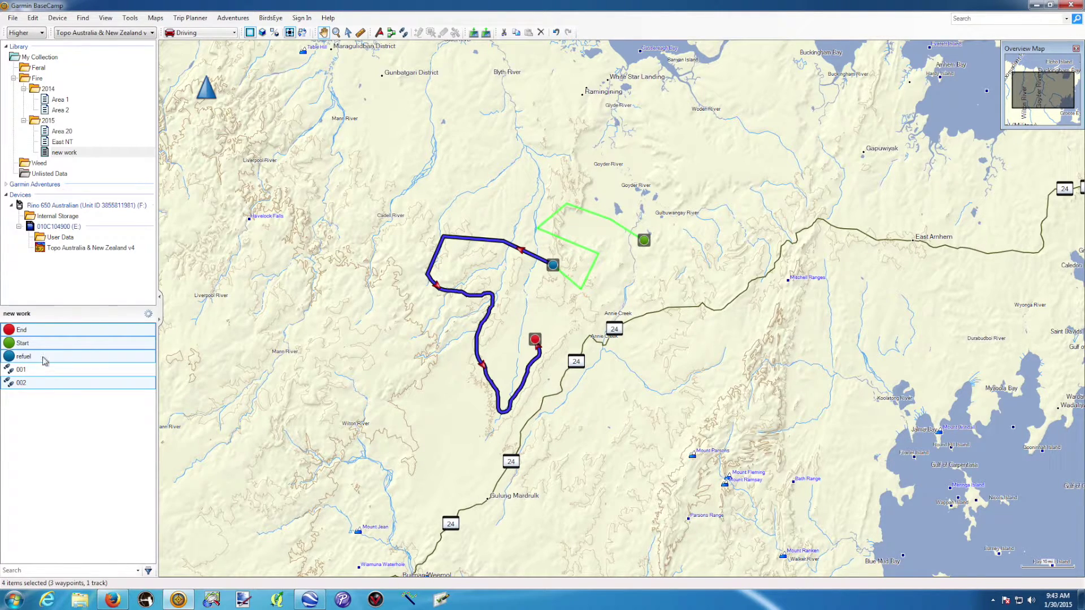
left_click(12, 18)
mouse_move(39, 56)
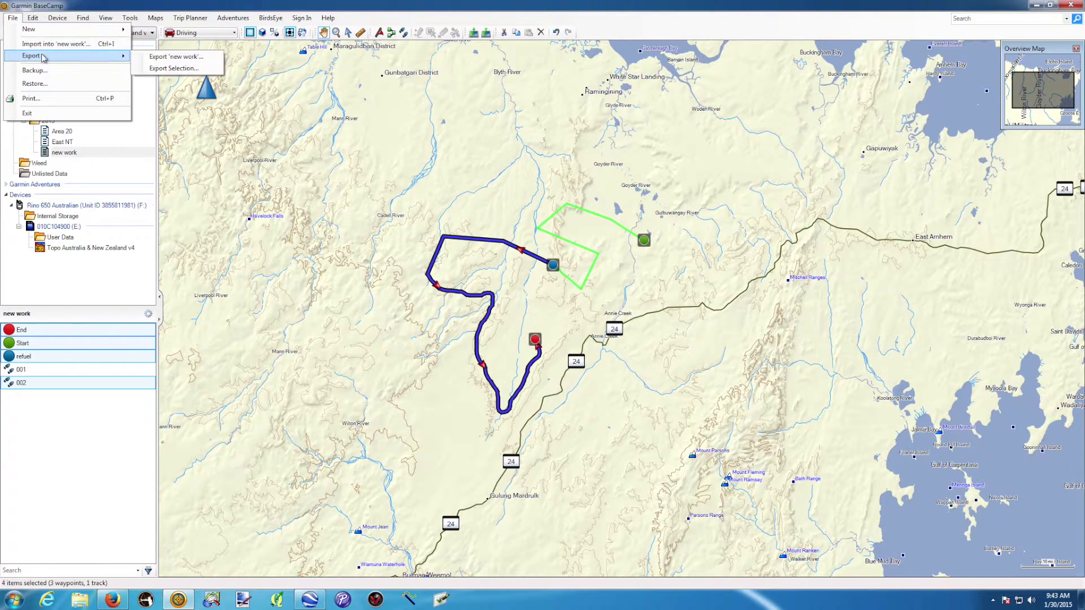
left_click(171, 69)
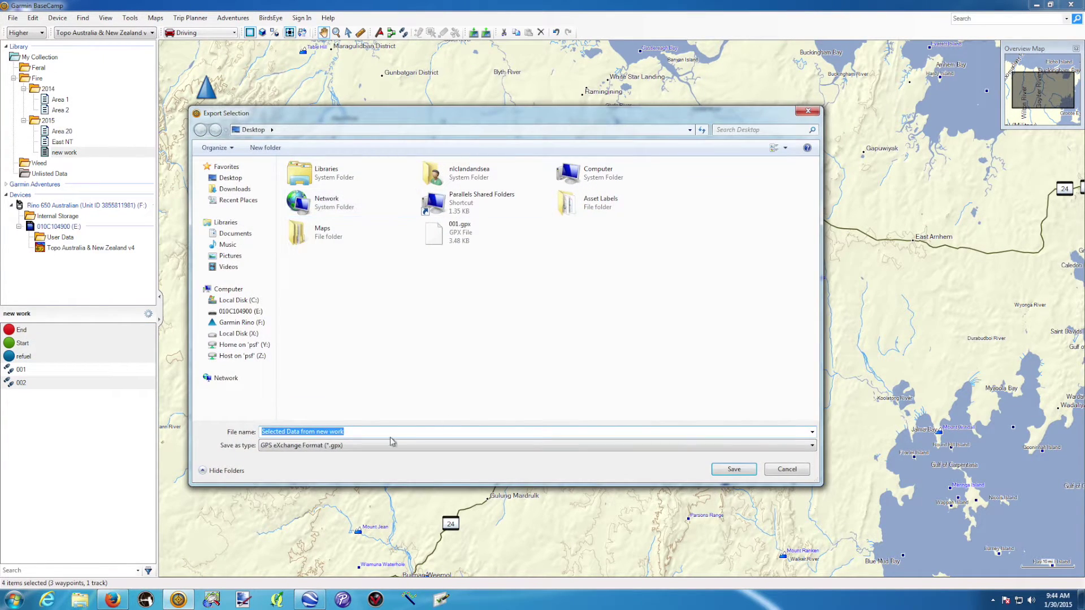
left_click(354, 432)
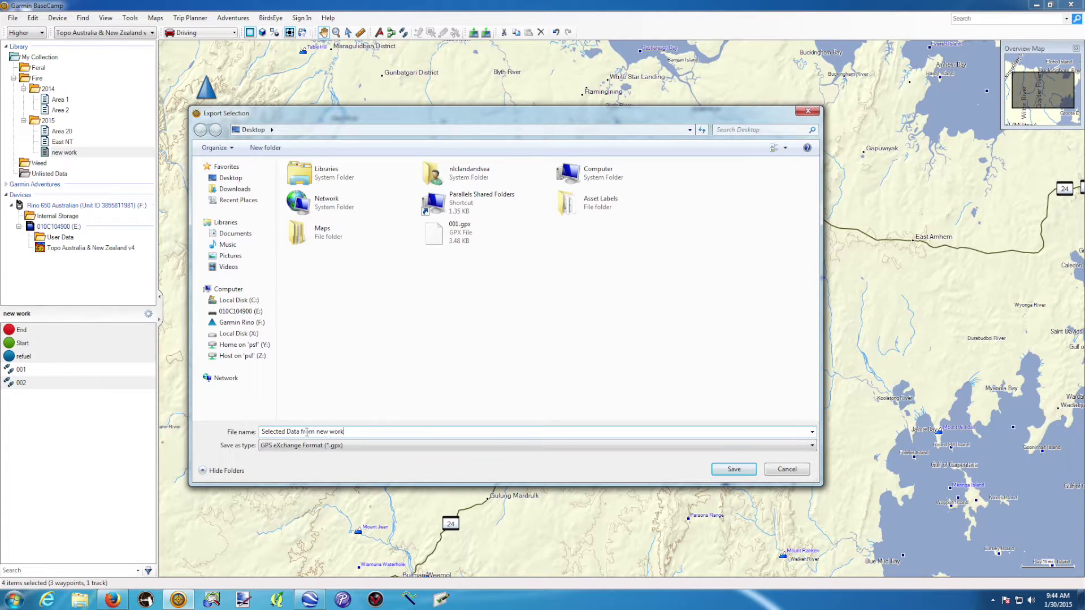
key("shift+Home")
key("BackSpace")
left_click(729, 469)
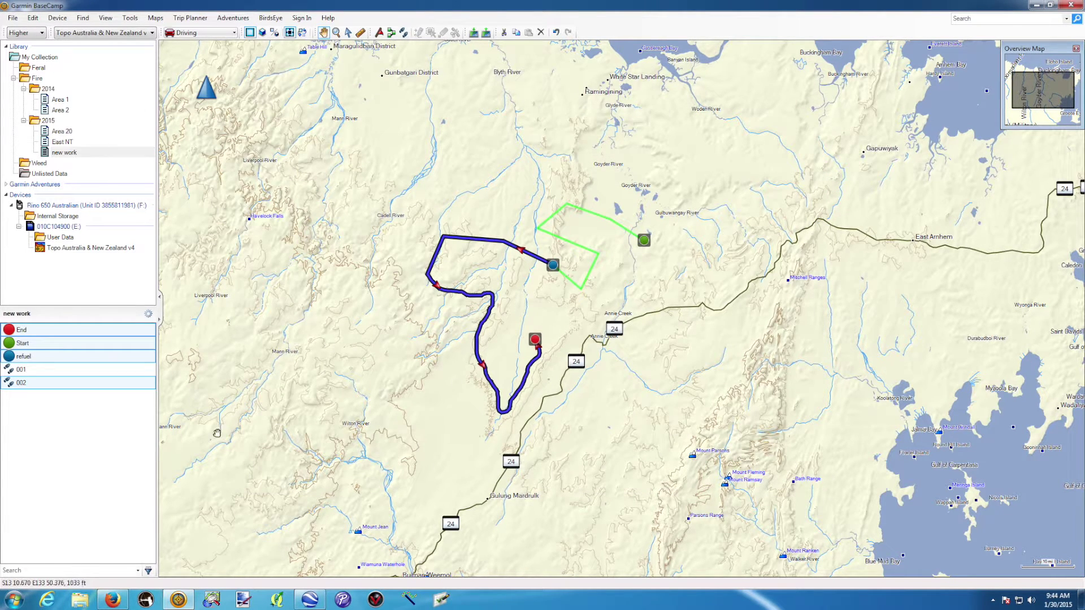
Move new work 001.gpx beside 001.gpx on the desktop, return to BaseCamp and clear the item selection.
left_click(1036, 5)
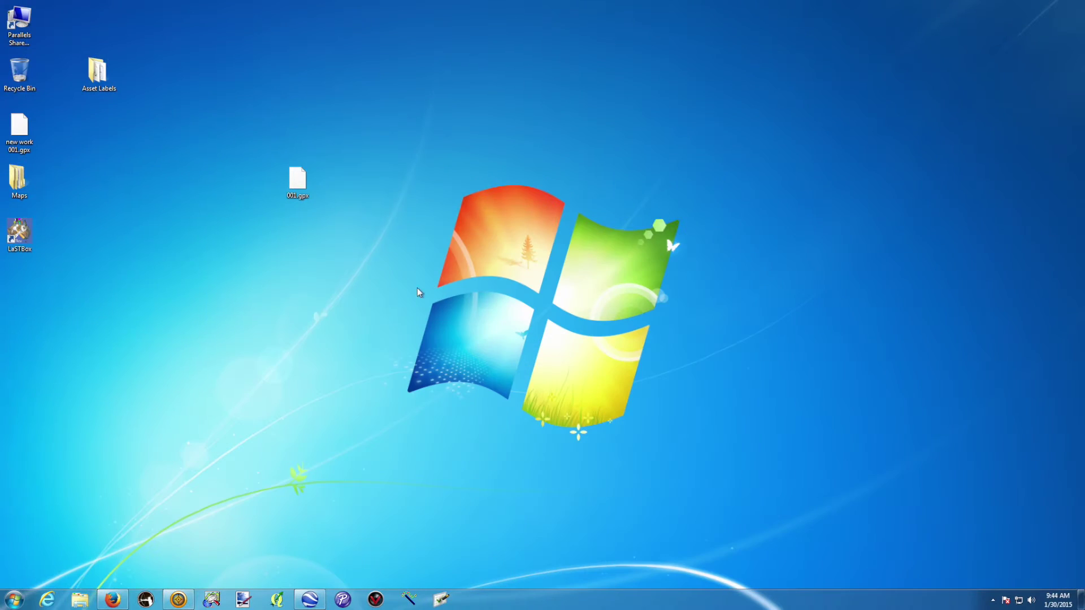
left_click_drag(22, 131, 351, 179)
left_click(178, 599)
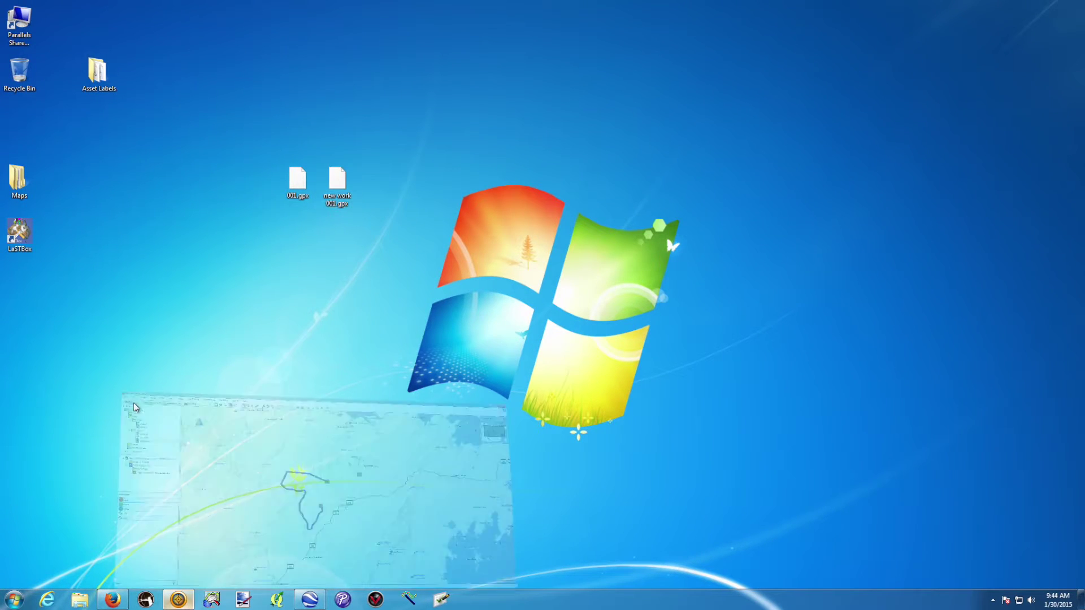
left_click(41, 425)
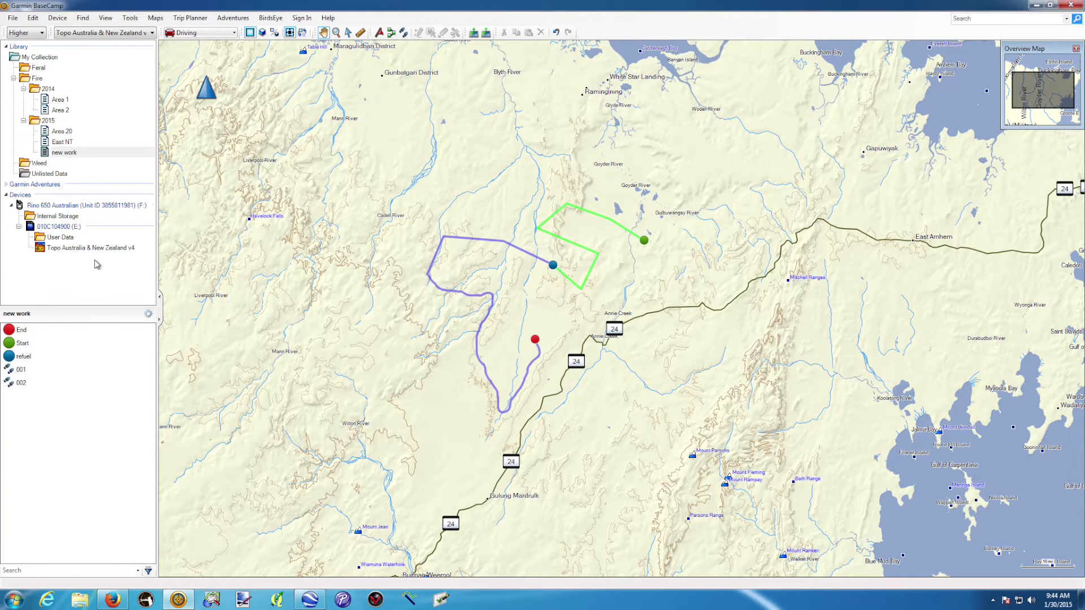
left_click(48, 153)
left_click(13, 18)
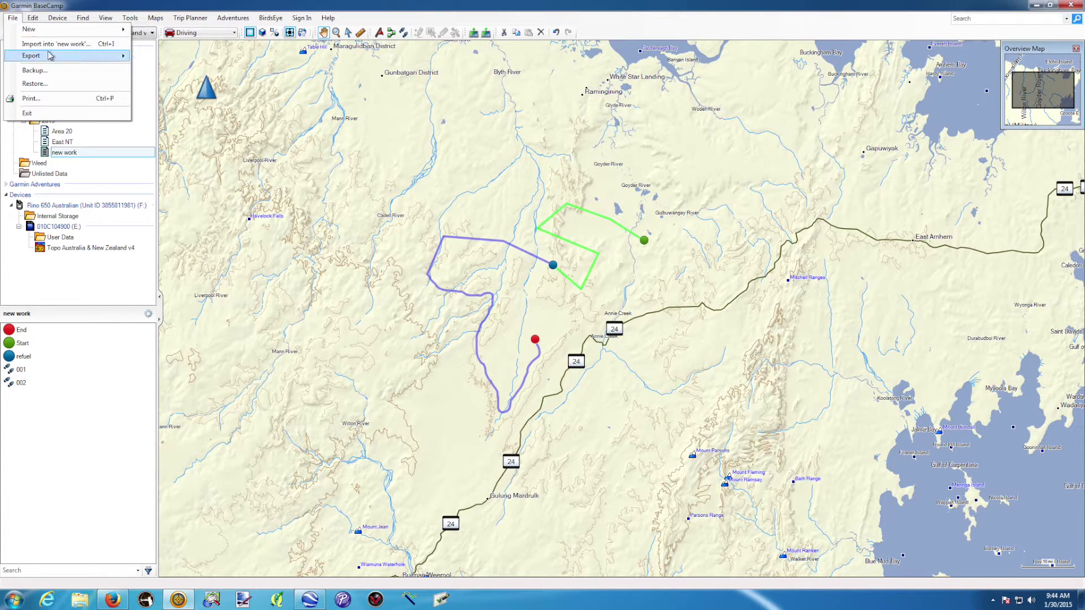
mouse_move(97, 56)
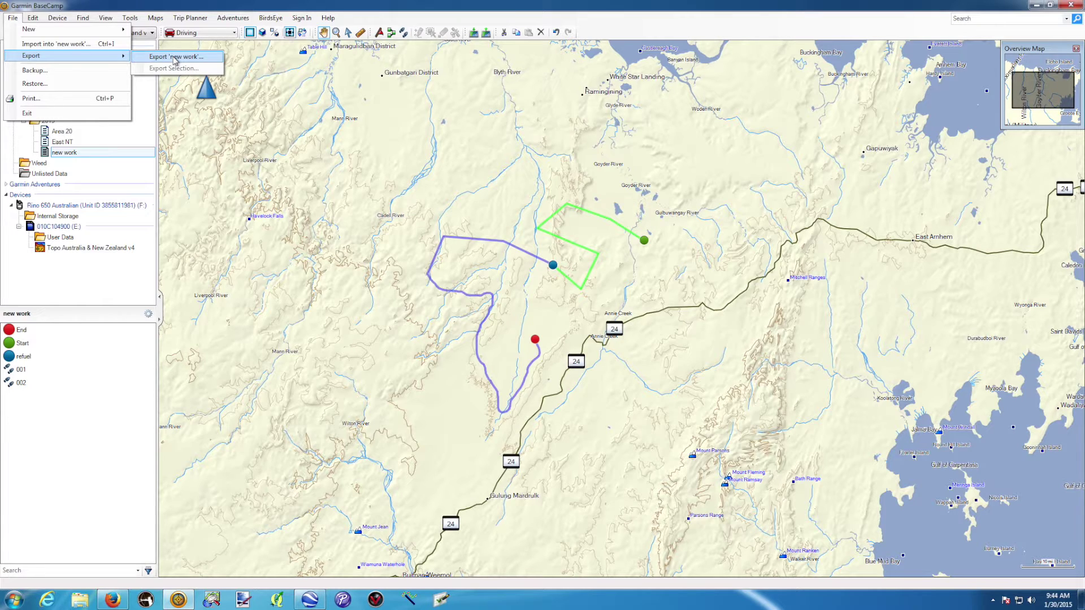
left_click(304, 205)
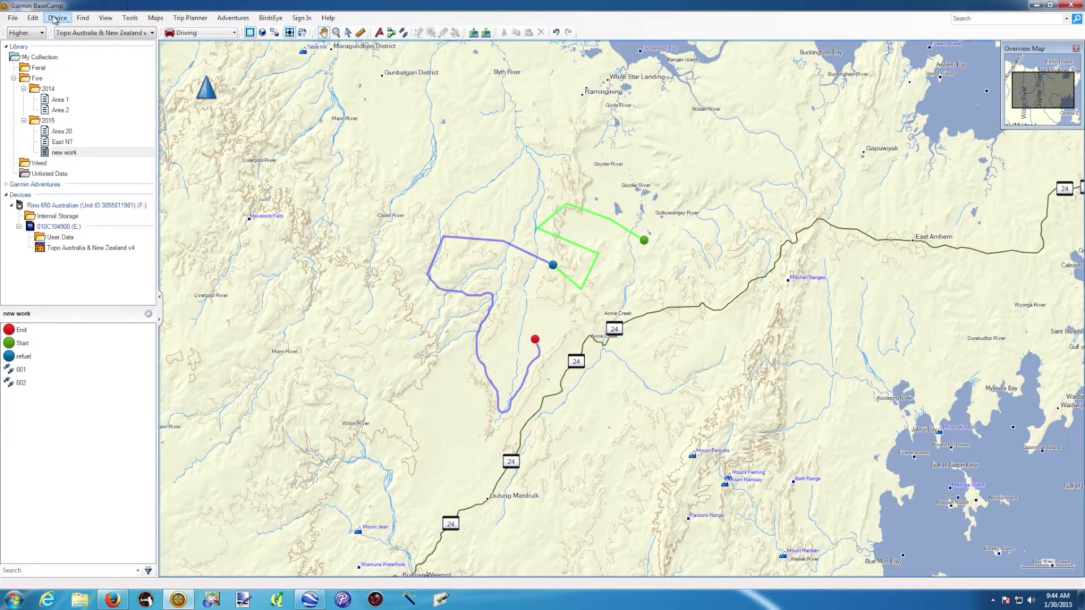
Send the whole "new work" list to Google Earth, switch to Google Earth and enlarge its window.
left_click(108, 19)
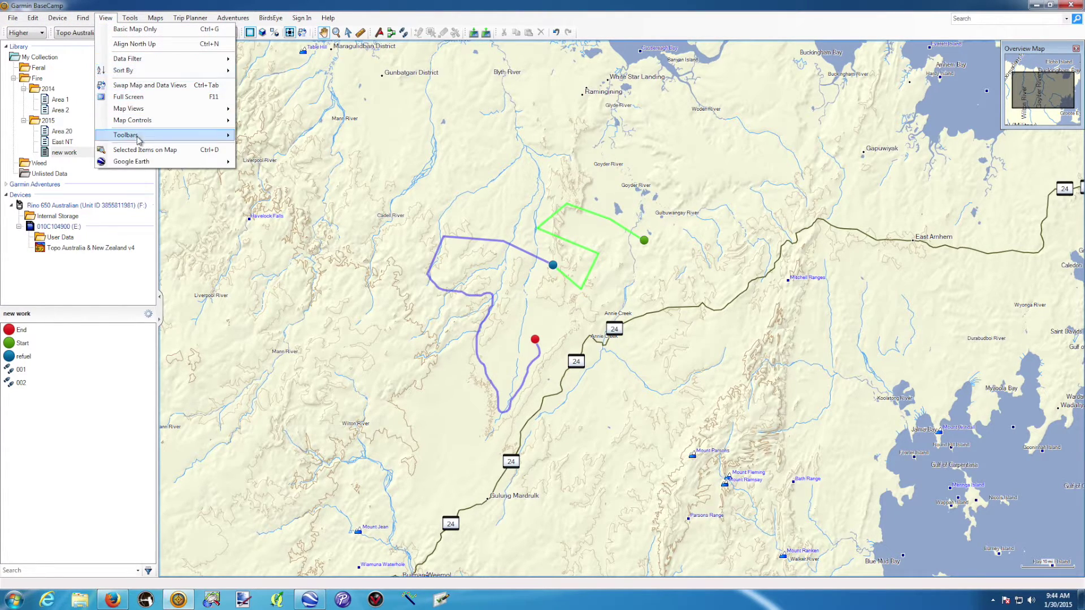
mouse_move(152, 162)
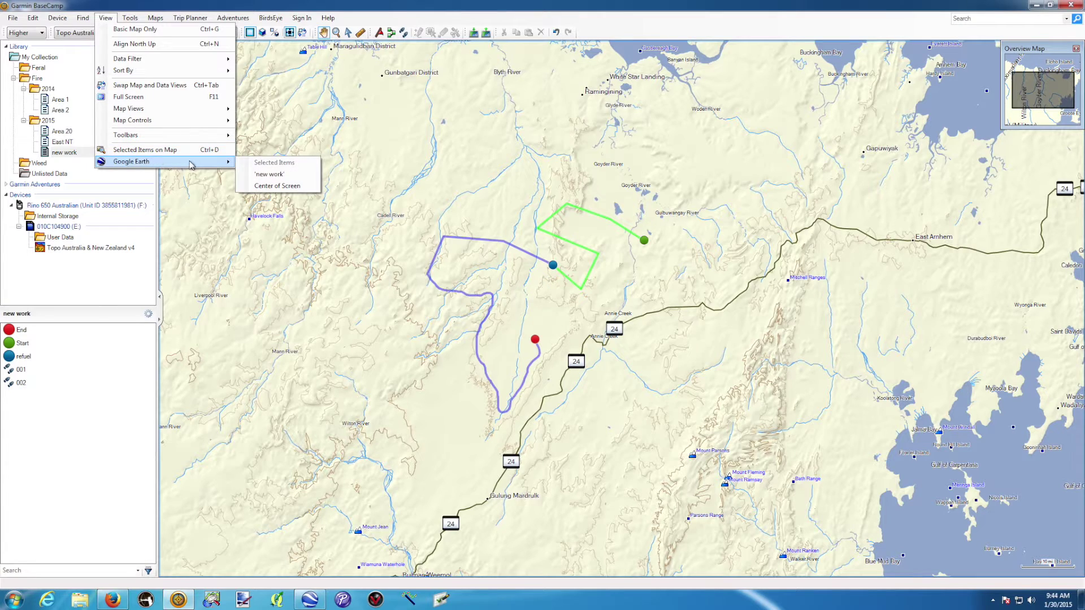
left_click(273, 175)
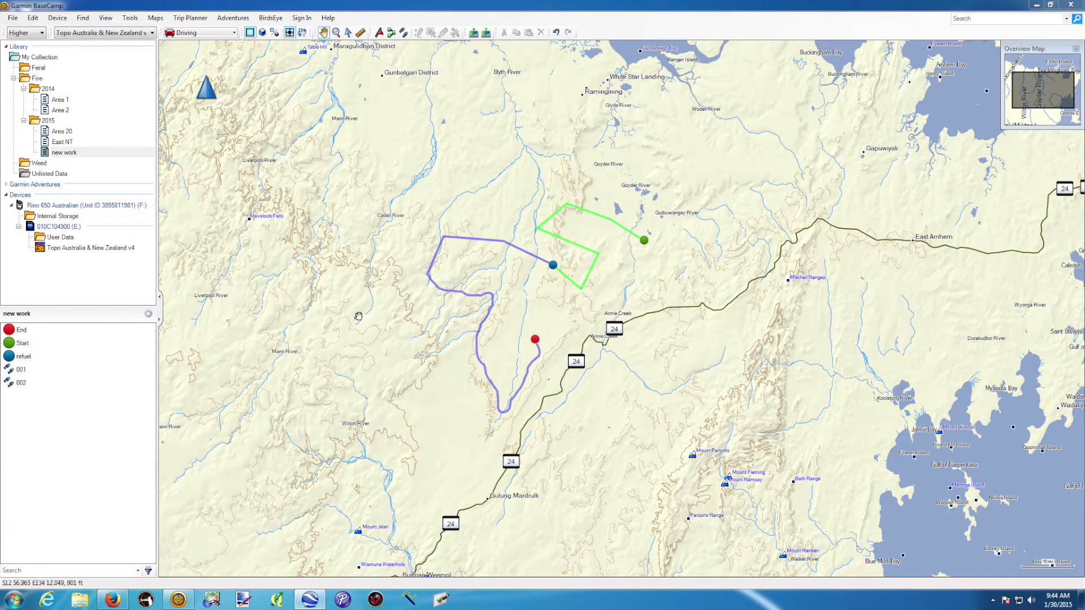
left_click(317, 600)
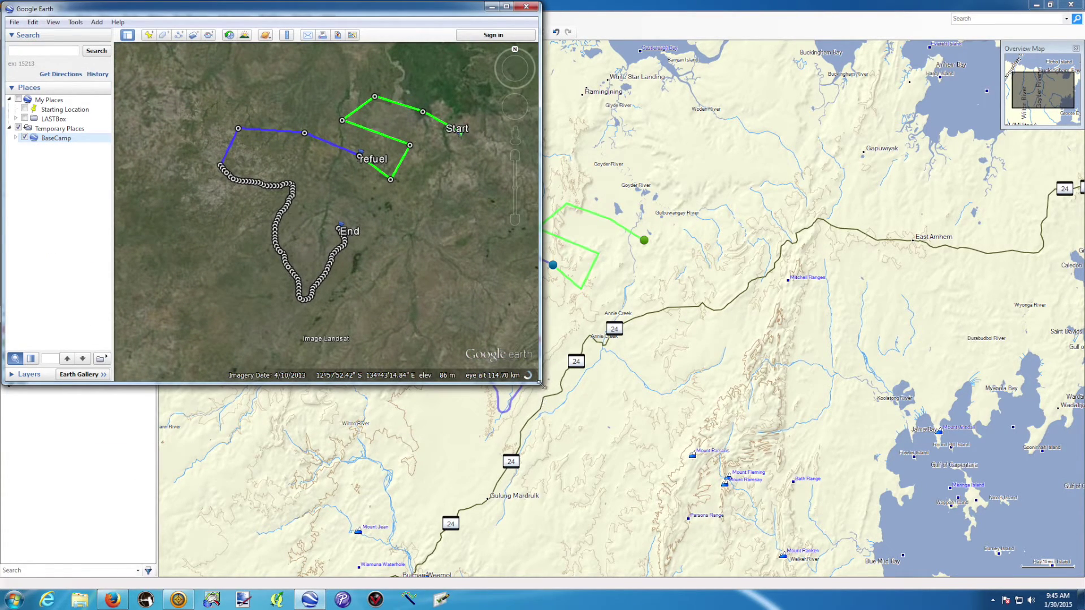
left_click_drag(541, 384, 857, 528)
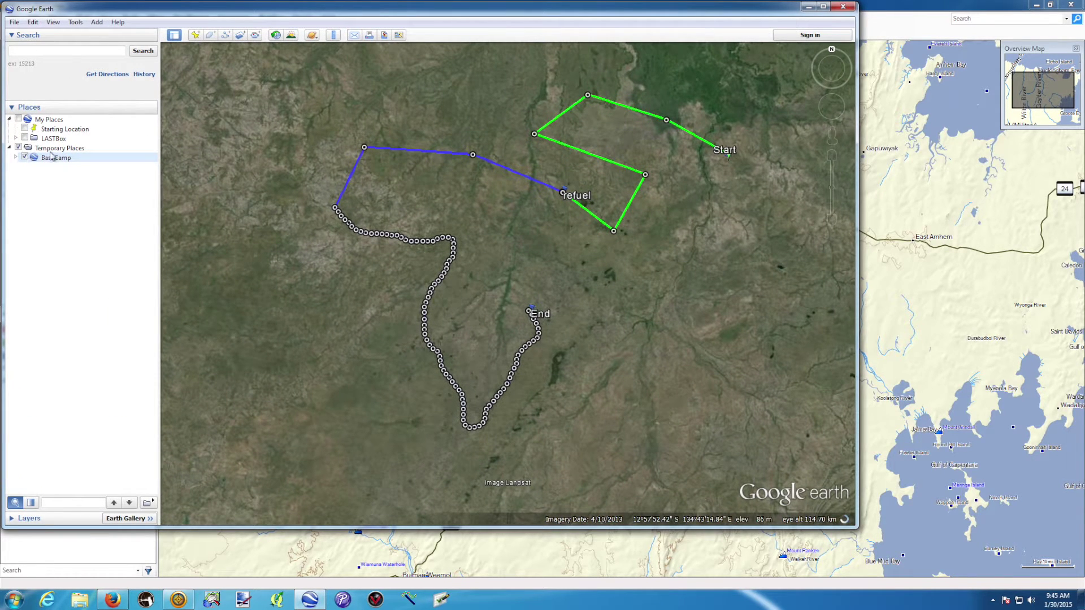
Expand the BaseCamp entry in Temporary Places to examine its waypoints, tracks and track points.
left_click(15, 157)
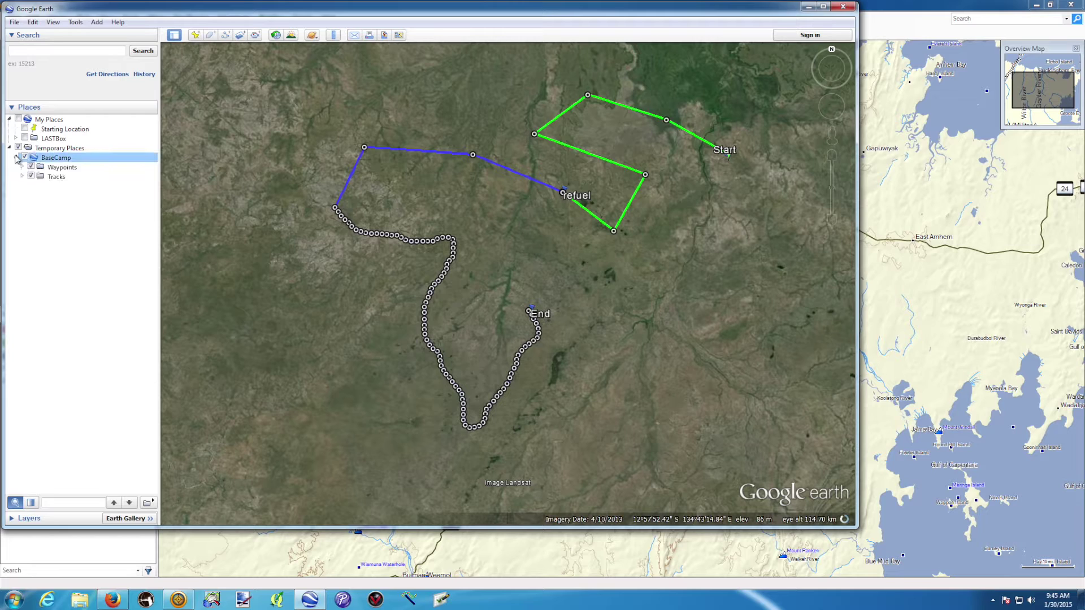
left_click(22, 176)
left_click(22, 168)
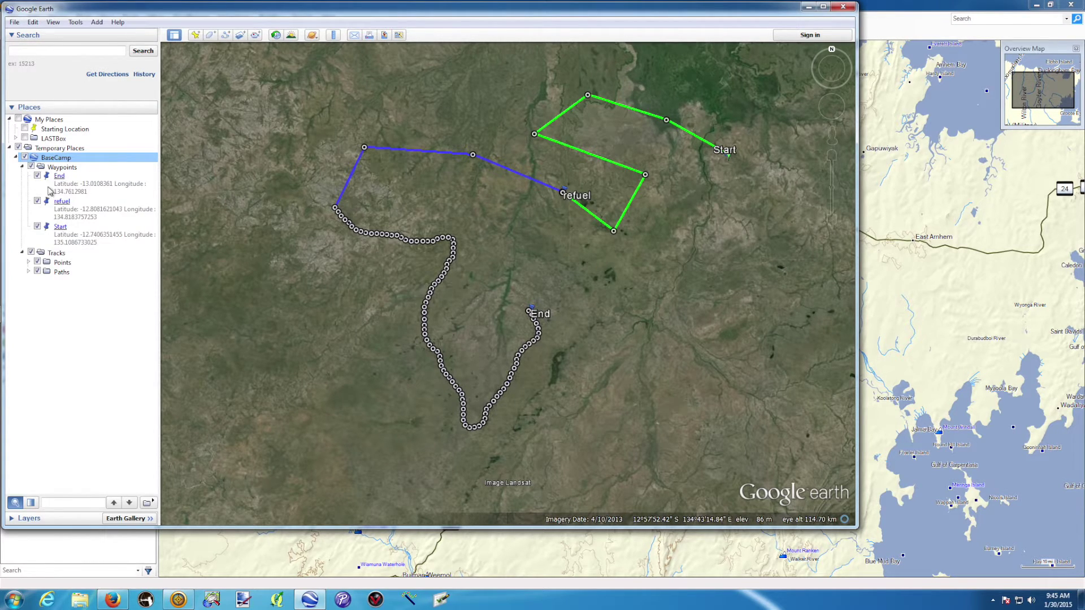
left_click(28, 263)
left_click(30, 263)
Add a new folder named "work" under My Places.
right_click(39, 119)
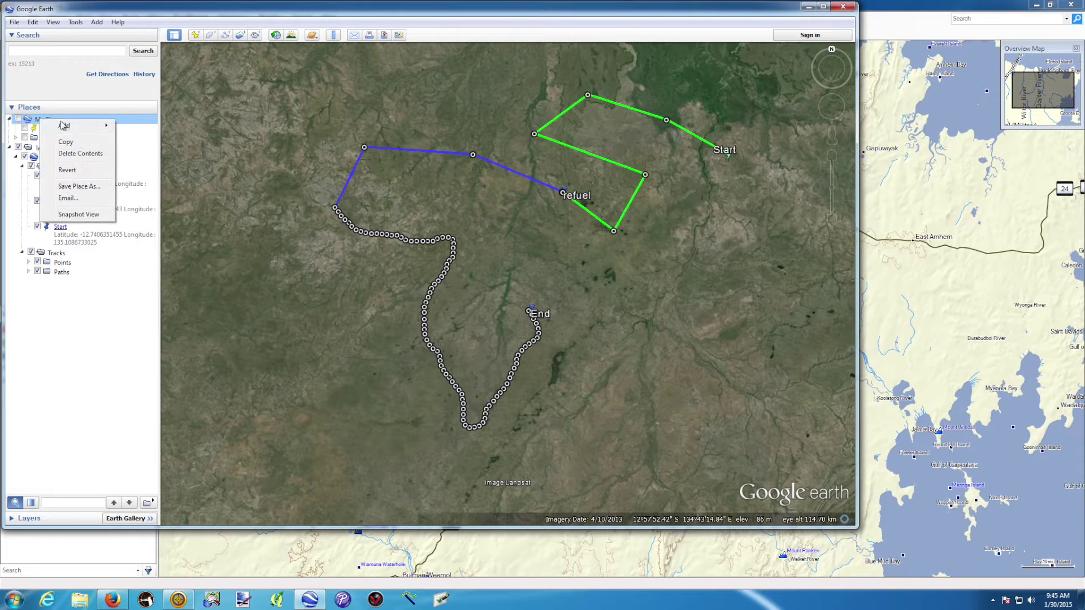
mouse_move(63, 125)
left_click(136, 126)
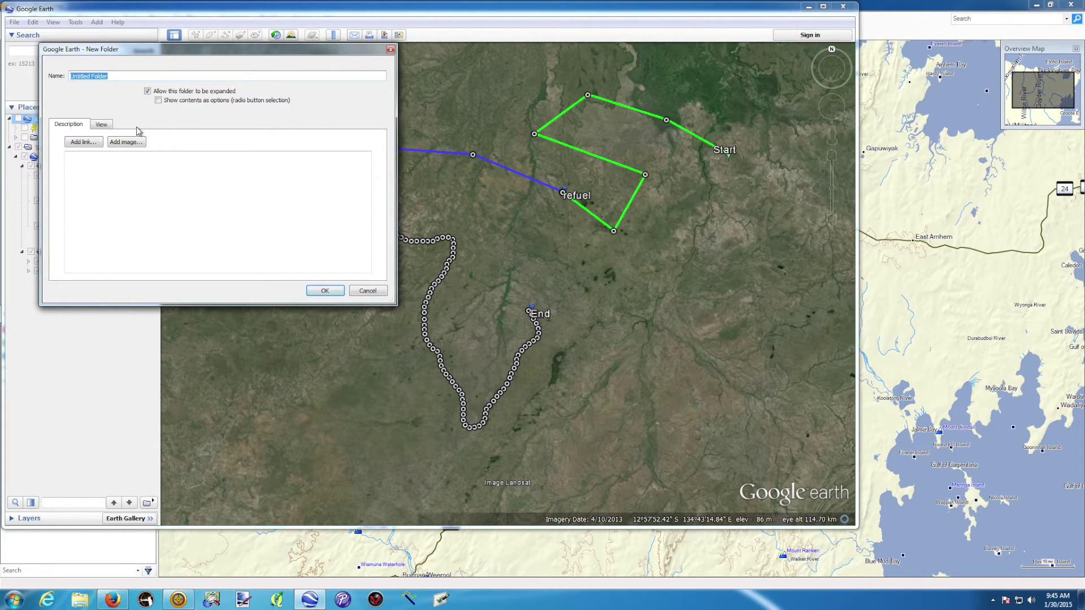
type("work")
key("Return")
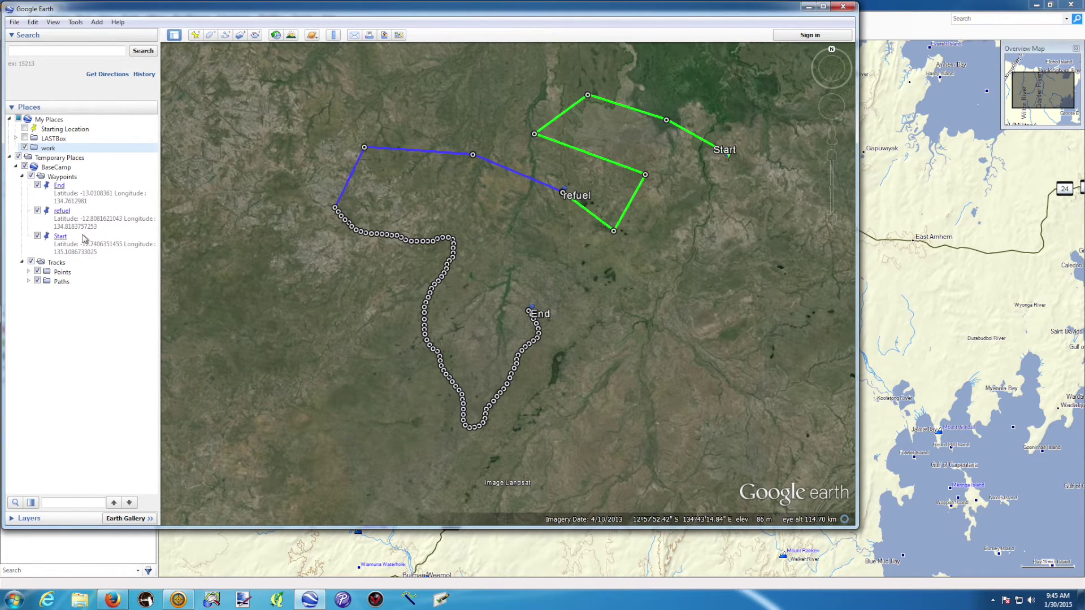
Move the Waypoints folder out of the temporary BaseCamp entry into the "work" folder.
left_click(55, 179)
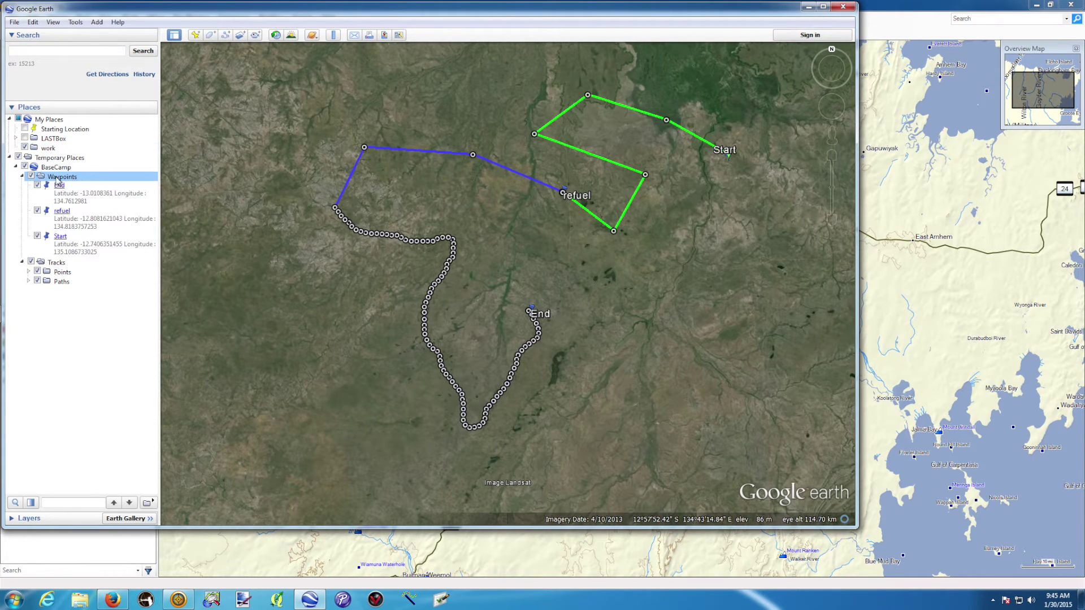
left_click_drag(57, 178, 49, 149)
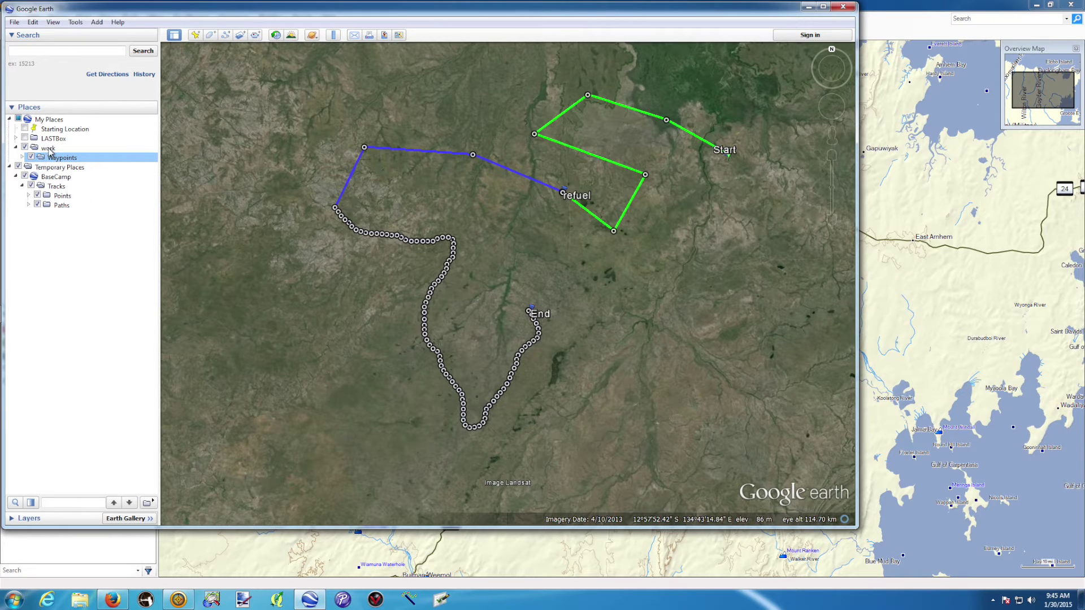
Hide the Points folder under Tracks and move the Paths folder into the "work" folder.
left_click(48, 205)
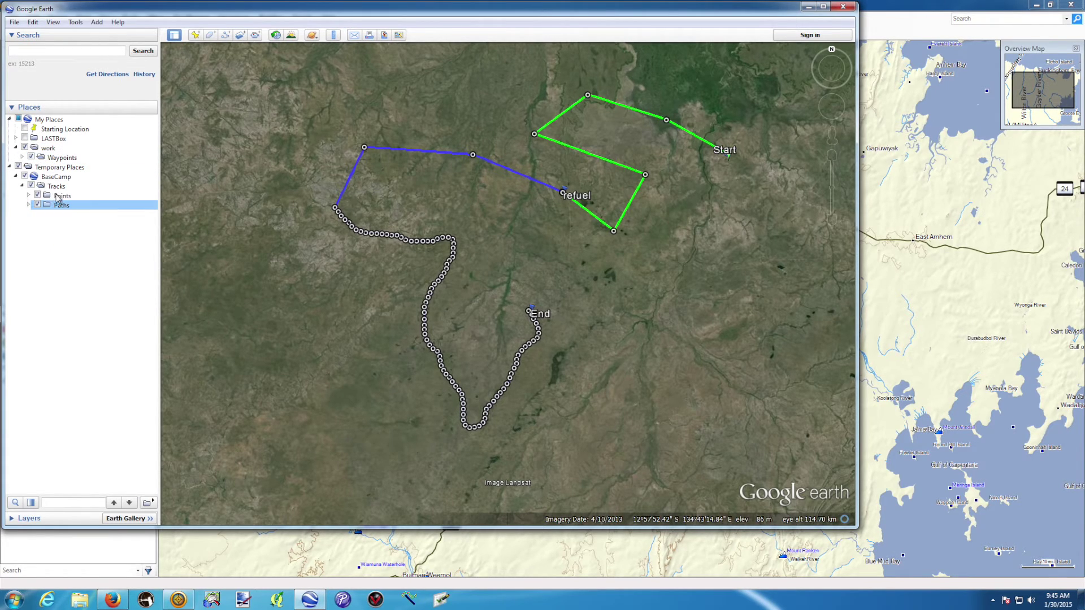
left_click(37, 195)
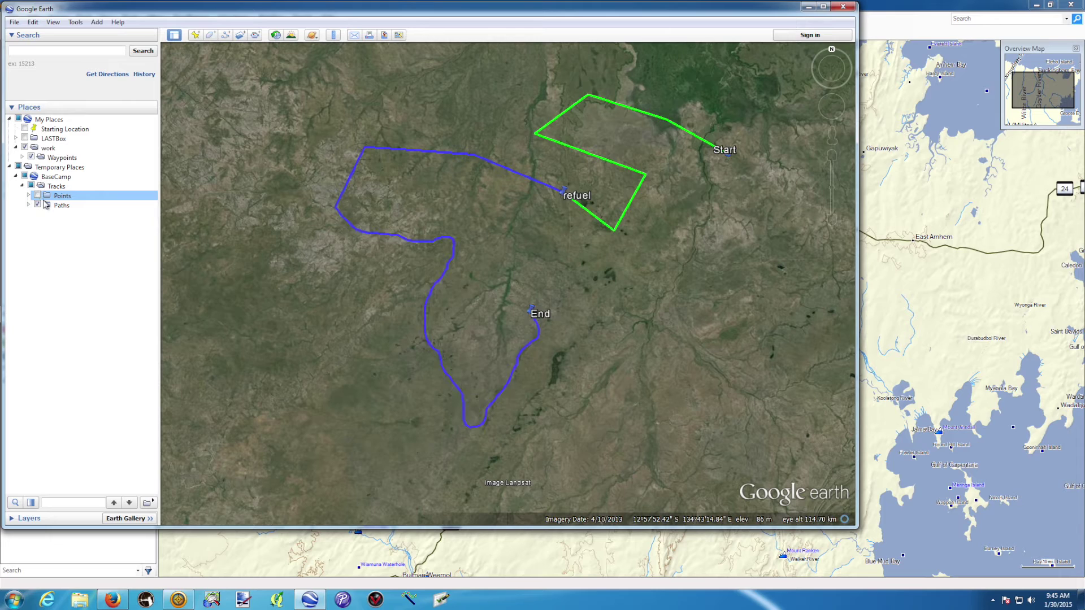
left_click_drag(48, 206, 51, 150)
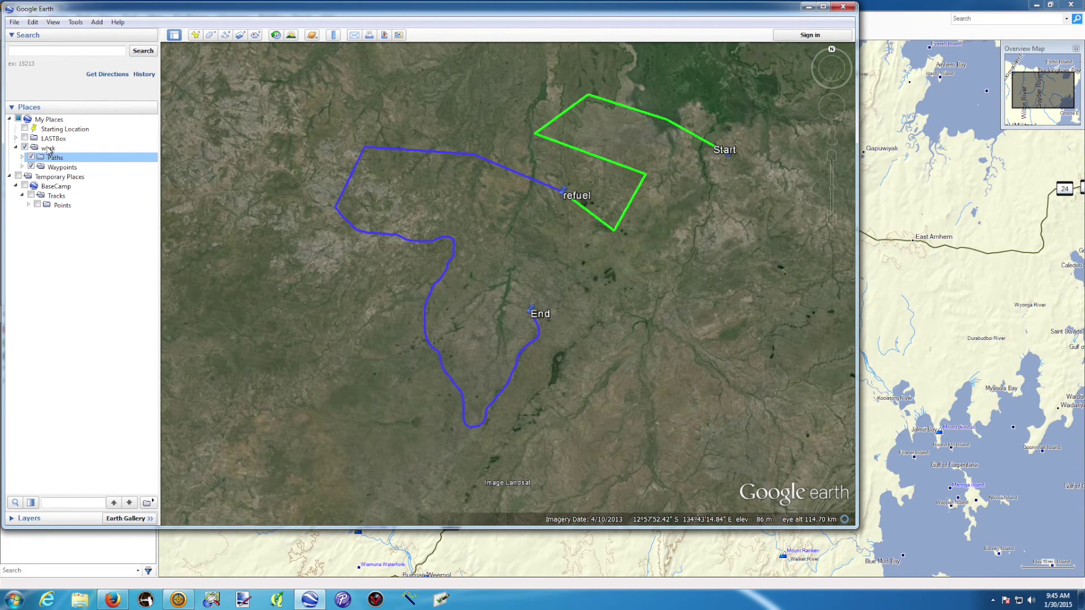
Expand the Waypoints folder inside "work" to examine the waypoints it holds.
left_click_drag(270, 220, 302, 210)
left_click(22, 167)
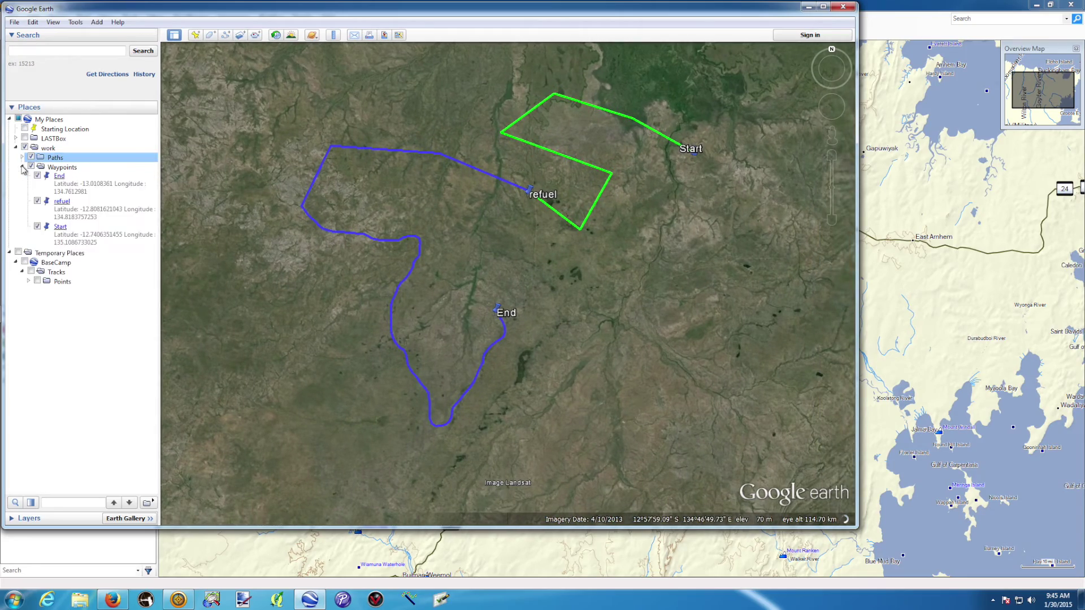